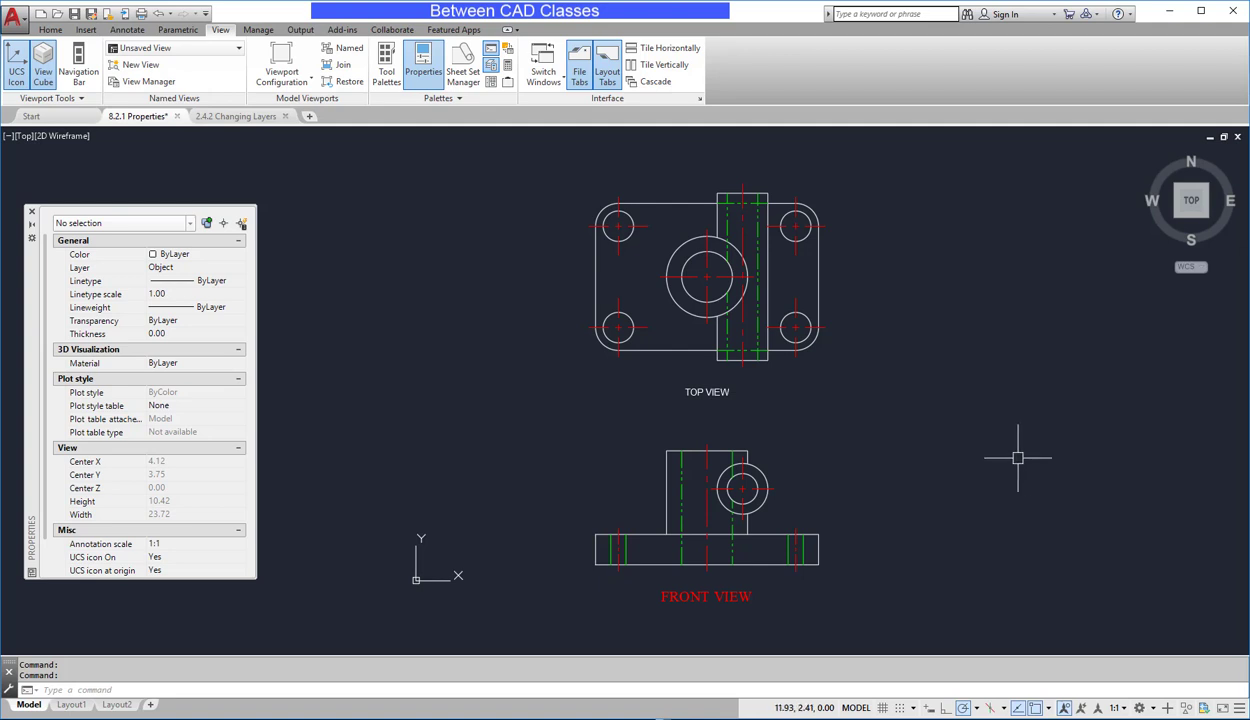
Use Quick Select on the entire drawing to select all objects whose layer equals Phantom.
{"action": "left_click", "coordinate": [50, 30]}
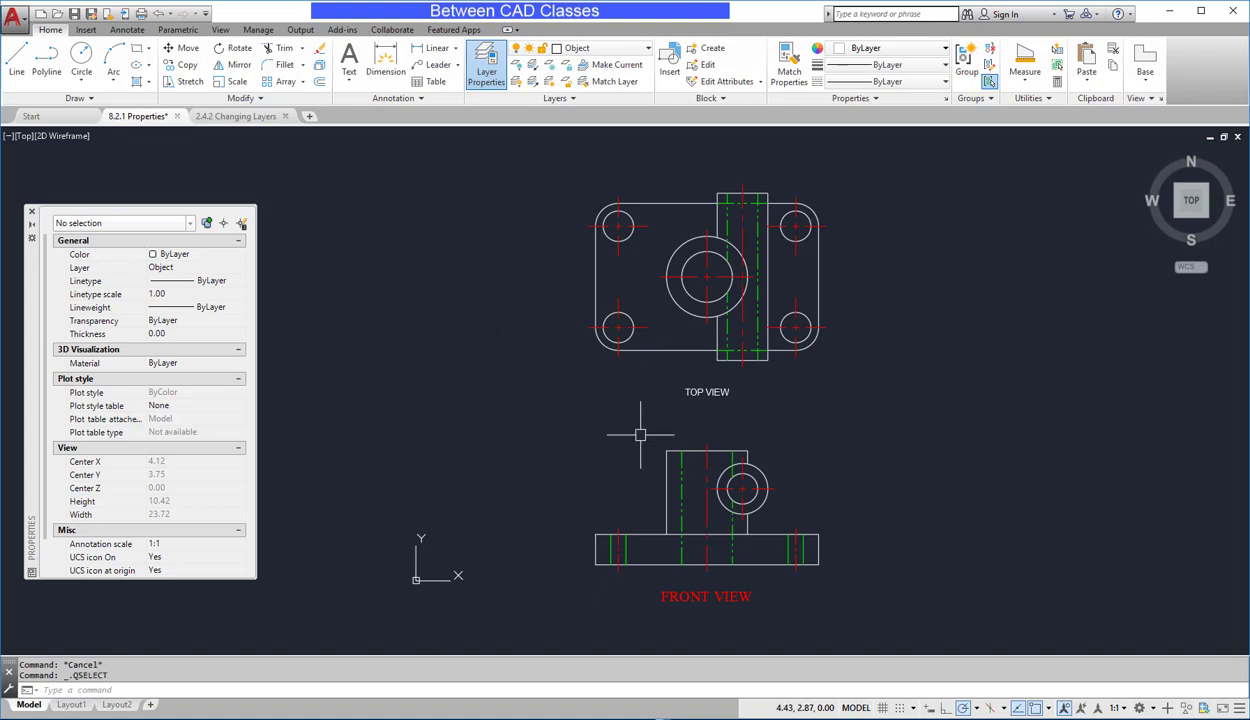
{"action": "left_click", "coordinate": [238, 226]}
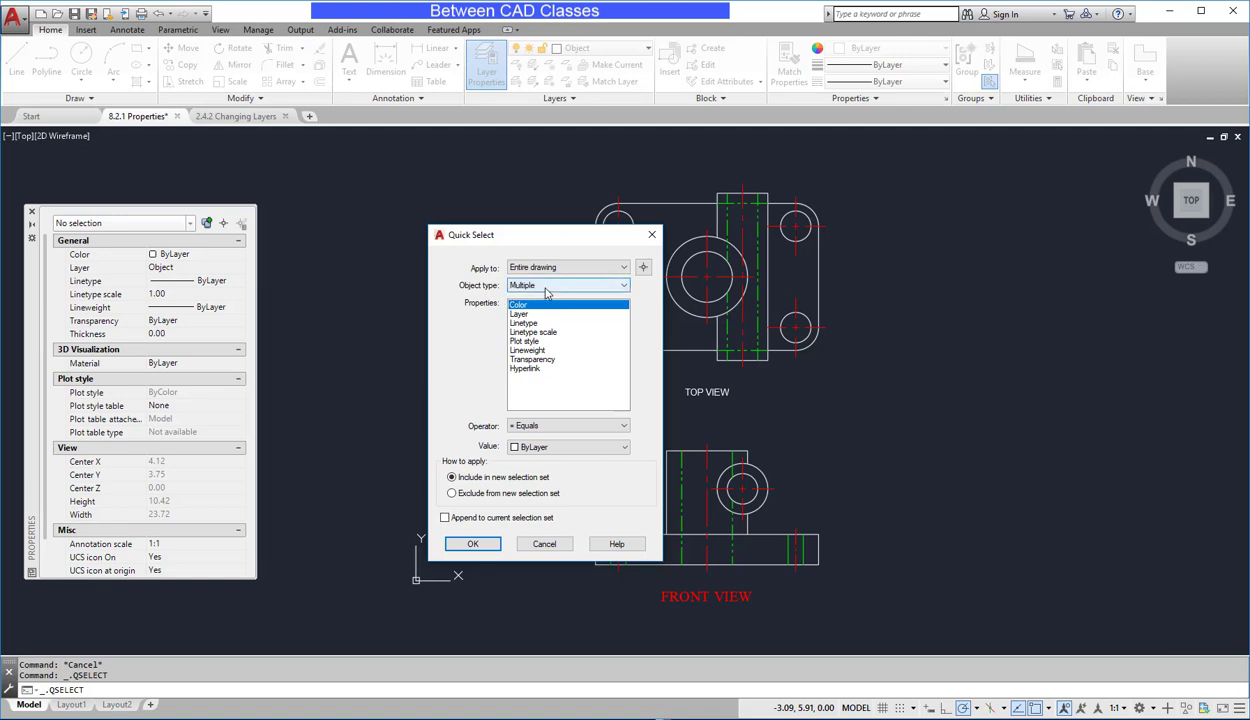
{"action": "left_click", "coordinate": [624, 287]}
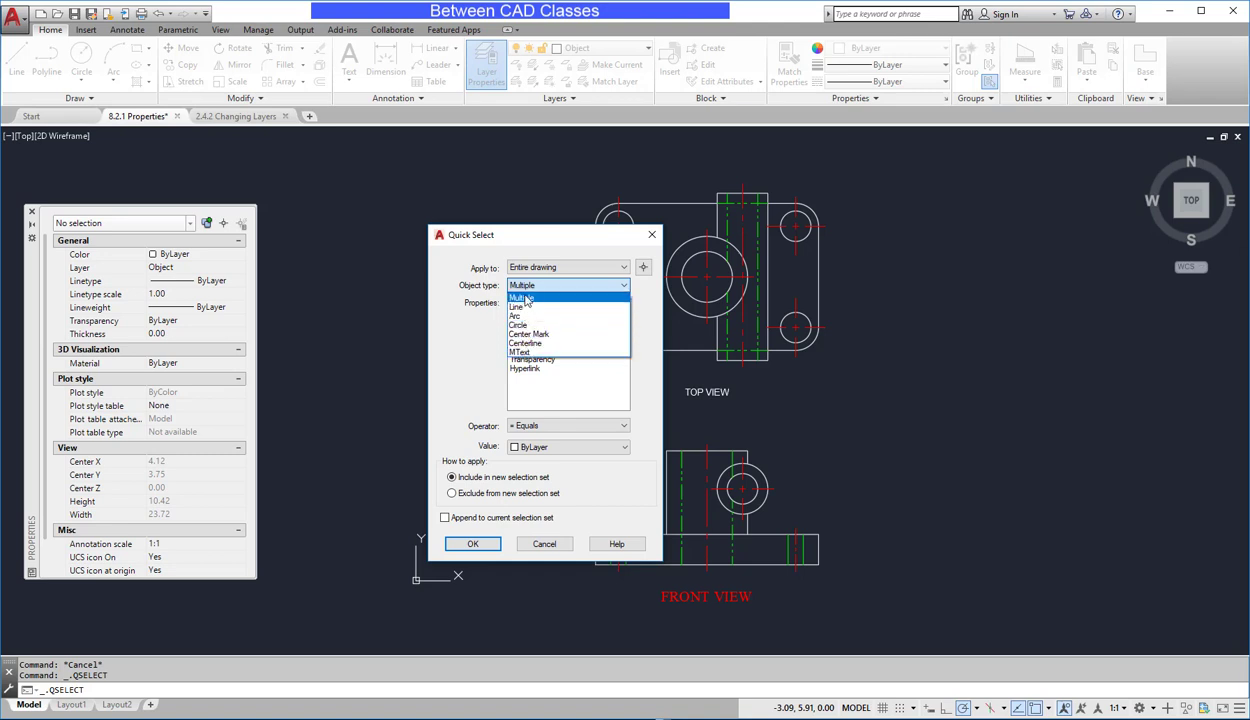
{"action": "left_click", "coordinate": [623, 289]}
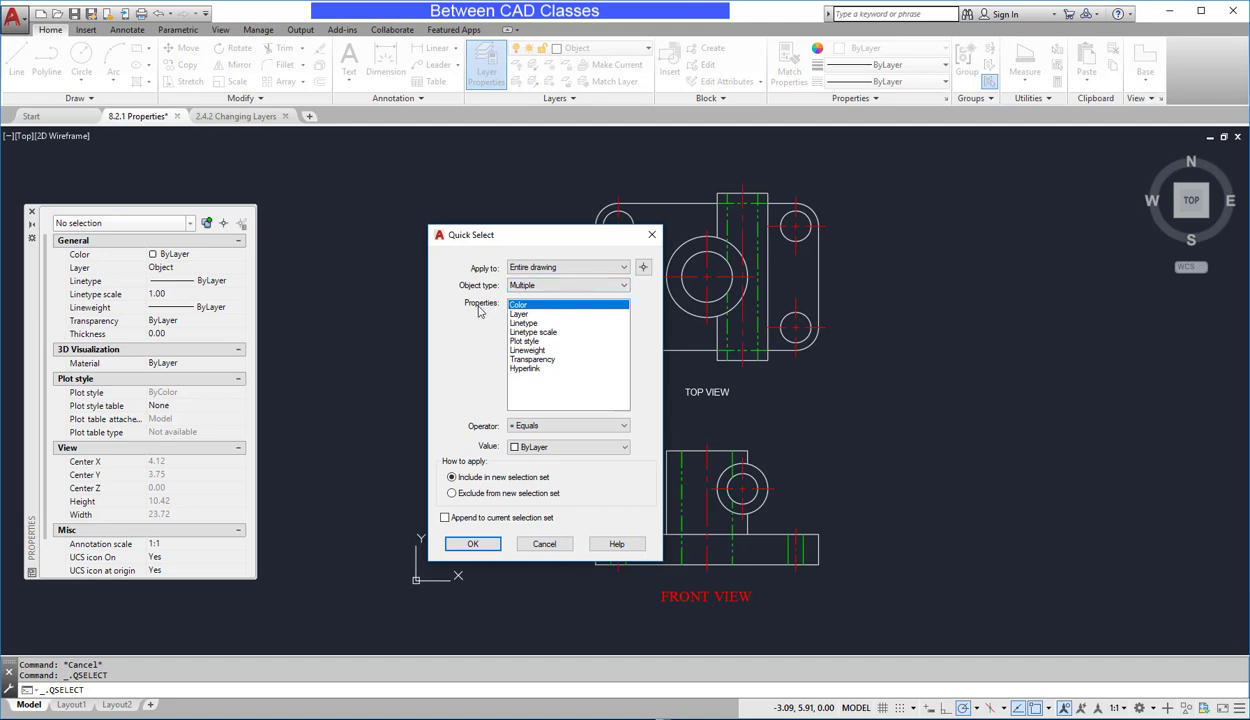
{"action": "left_click", "coordinate": [514, 314]}
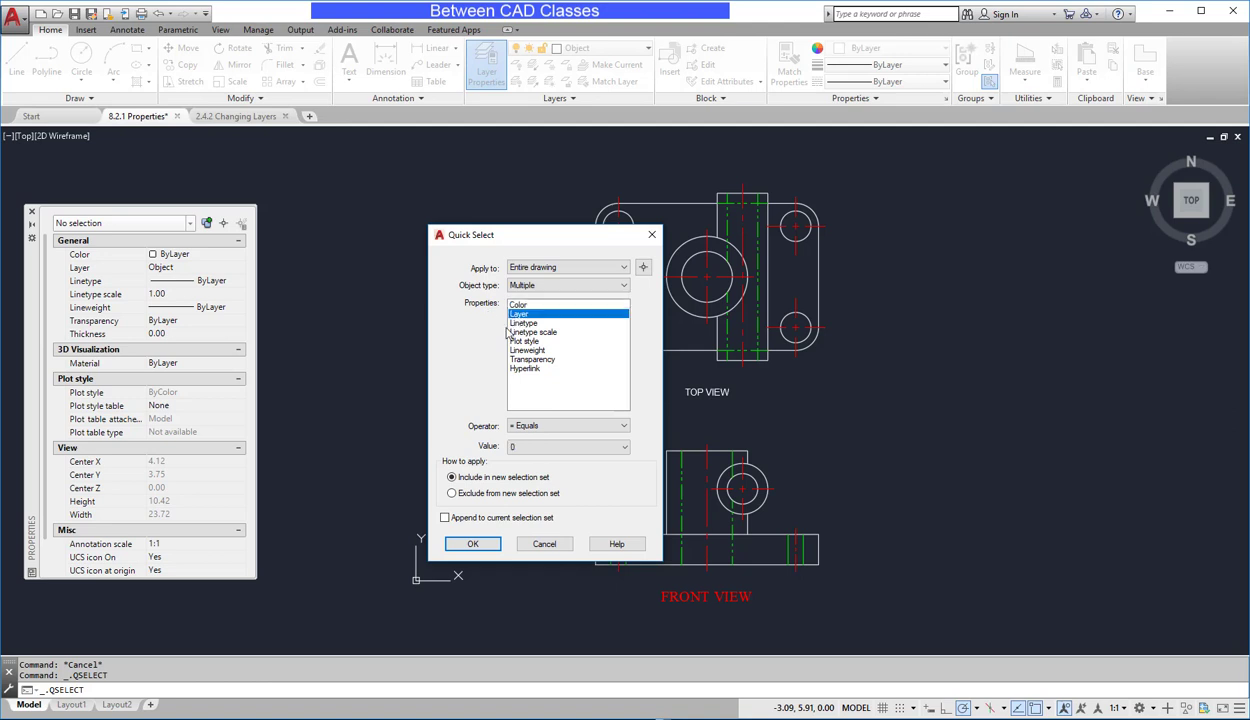
{"action": "left_click", "coordinate": [566, 428]}
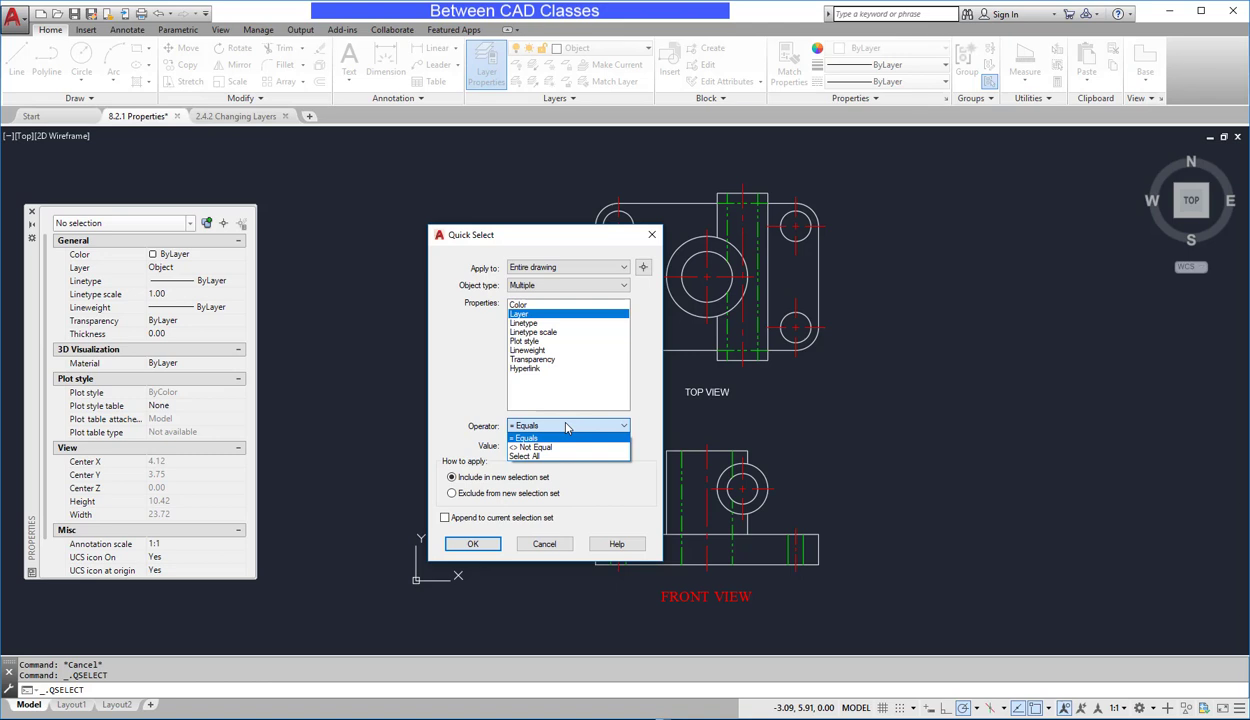
{"action": "left_click", "coordinate": [566, 428]}
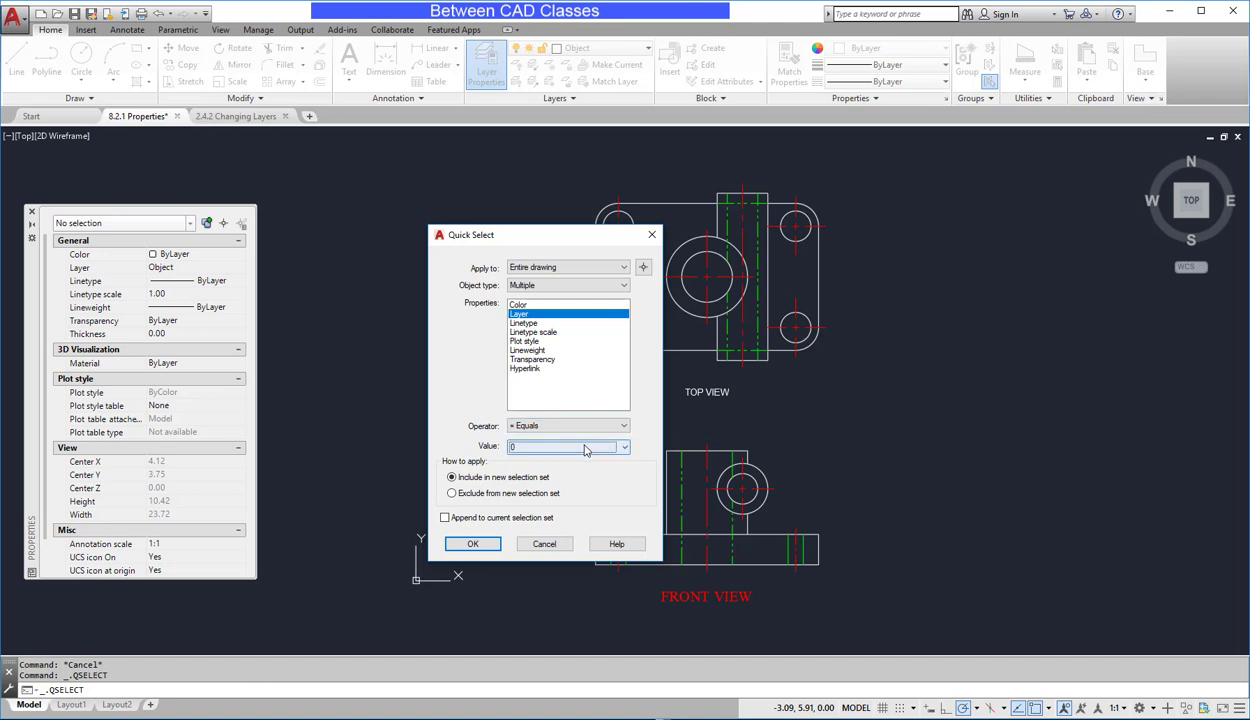
{"action": "left_click", "coordinate": [586, 447]}
{"action": "left_click", "coordinate": [586, 448]}
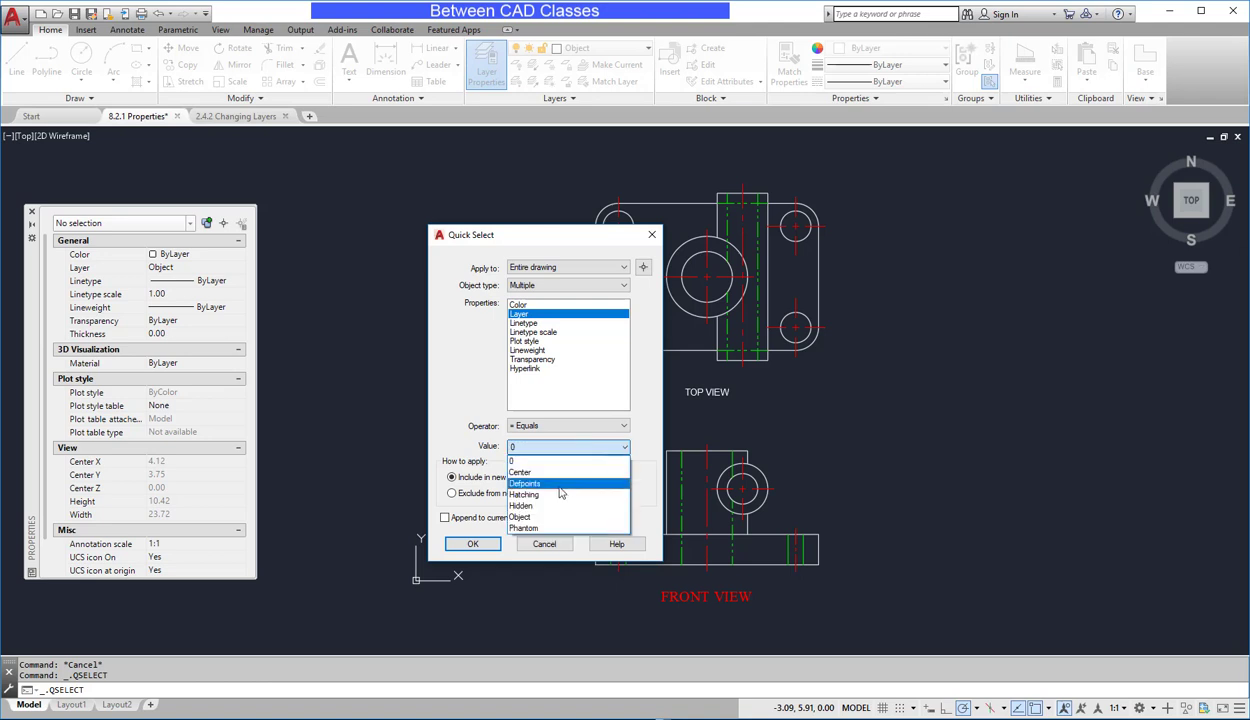
{"action": "left_click", "coordinate": [537, 529]}
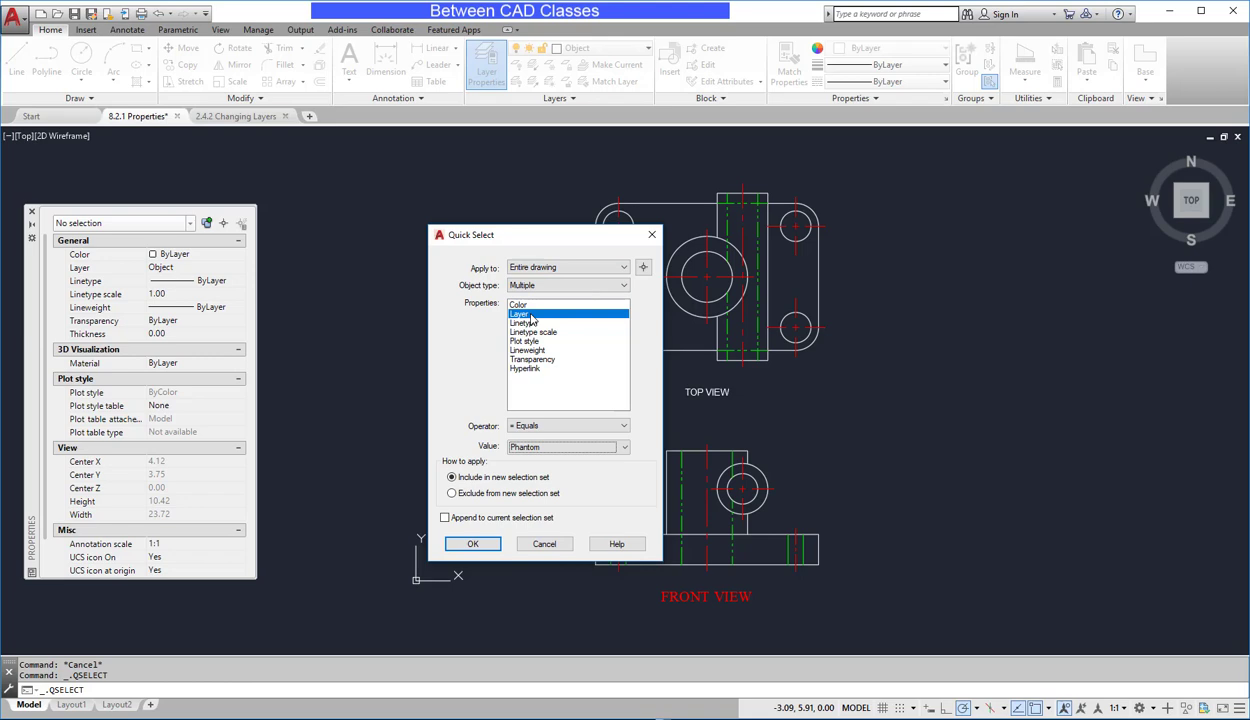
{"action": "left_click", "coordinate": [468, 545]}
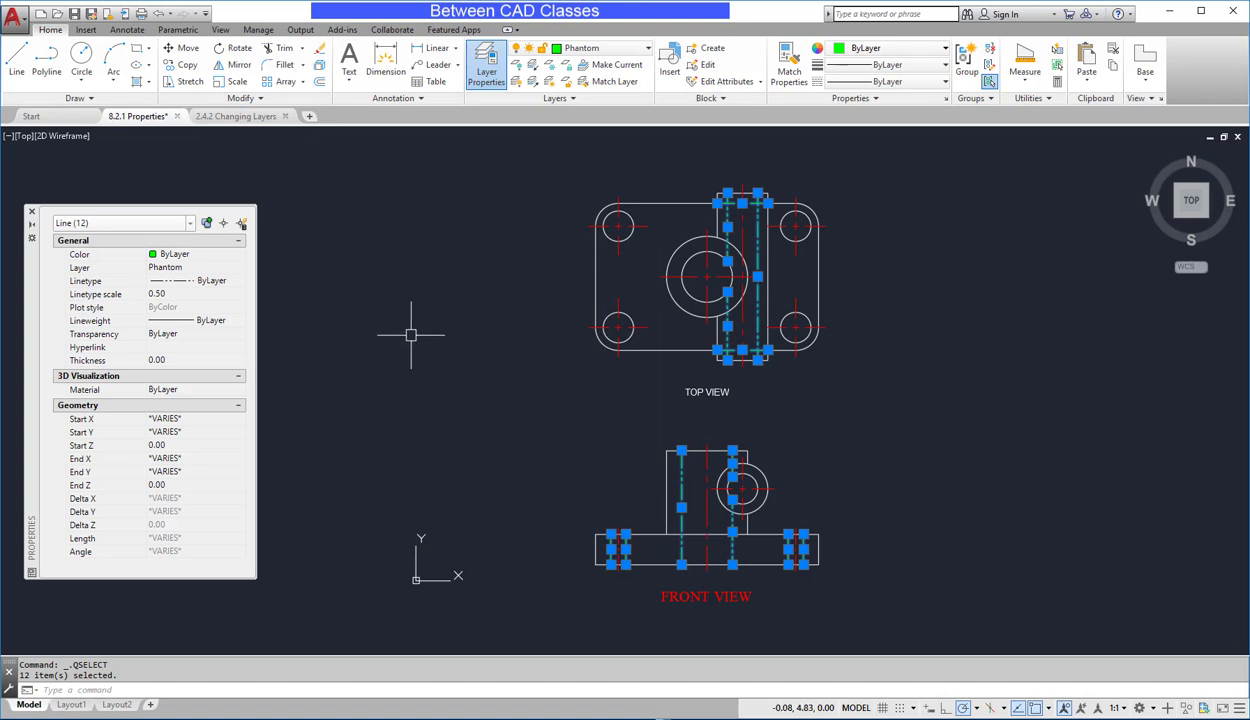
Change the layer of the selected phantom lines to Hidden and clear the selection.
{"action": "left_click", "coordinate": [240, 268]}
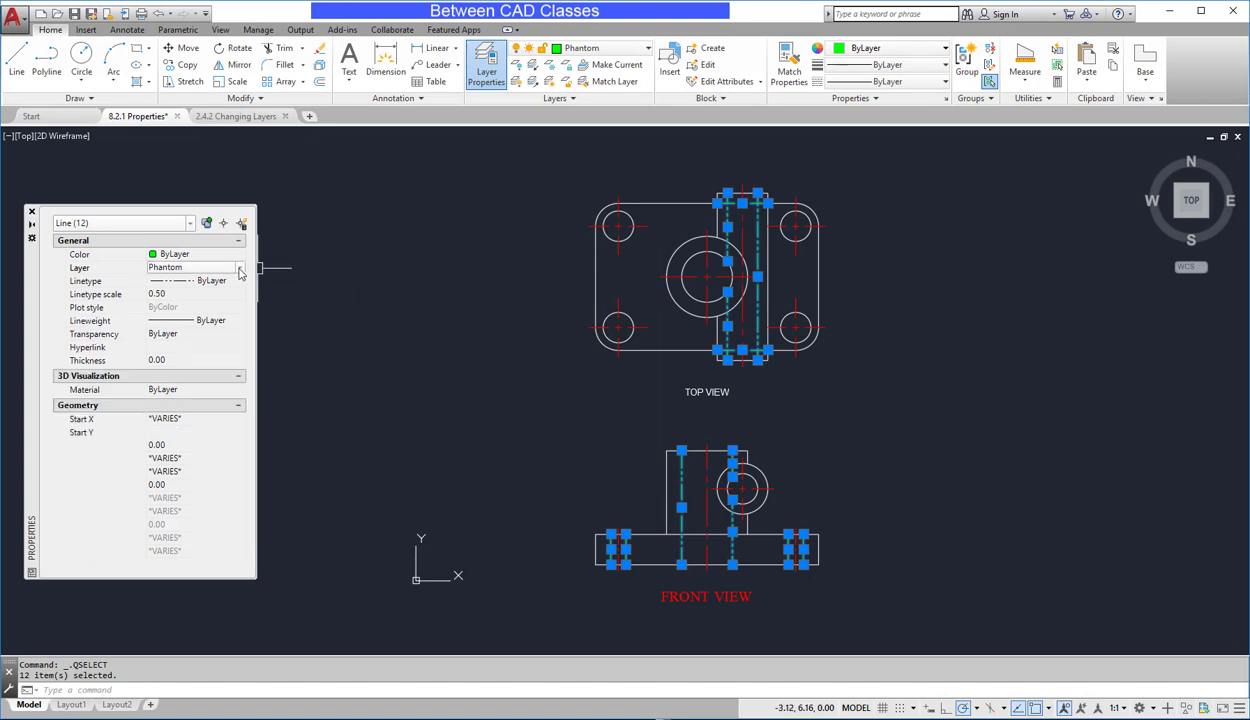
{"action": "left_click", "coordinate": [240, 268]}
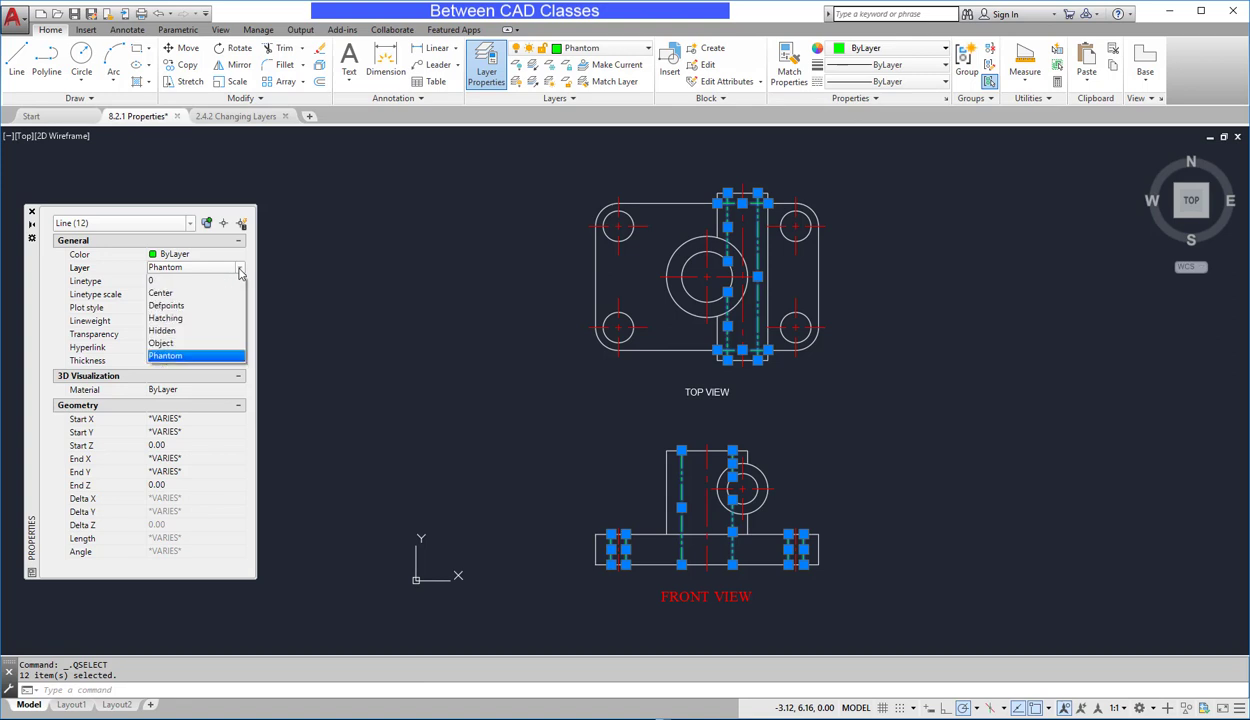
{"action": "left_click", "coordinate": [163, 331]}
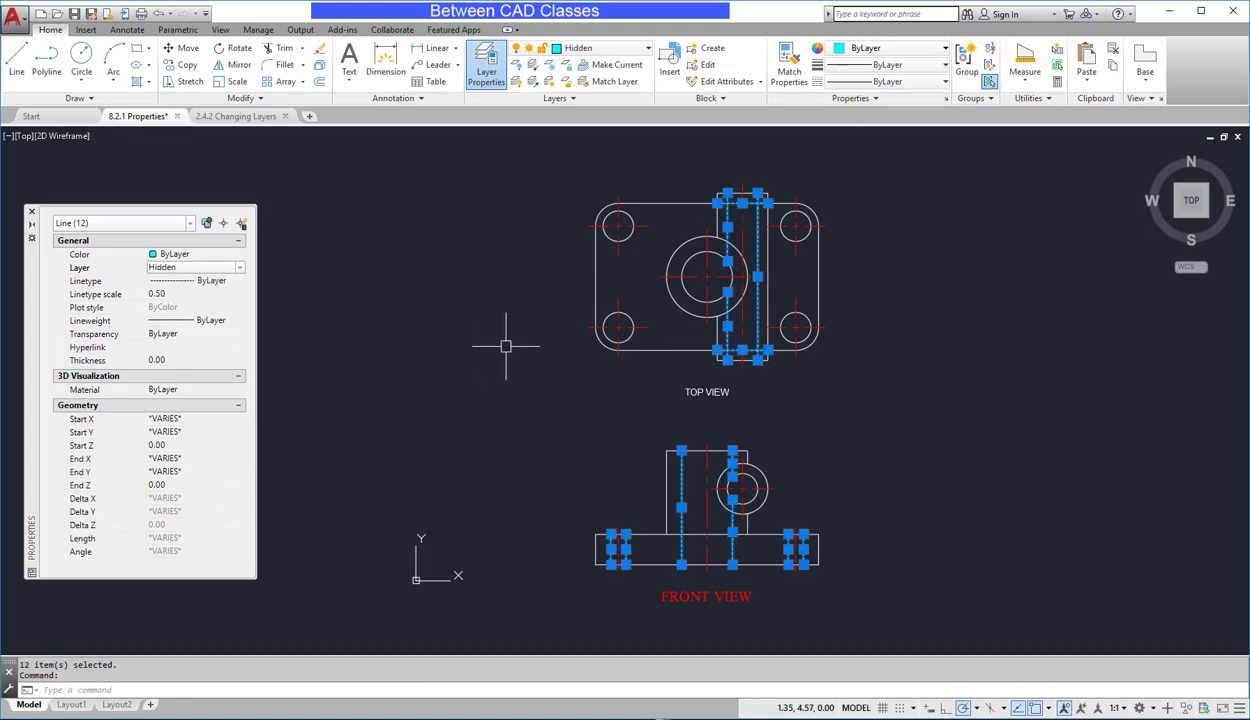
{"action": "key", "text": "Escape"}
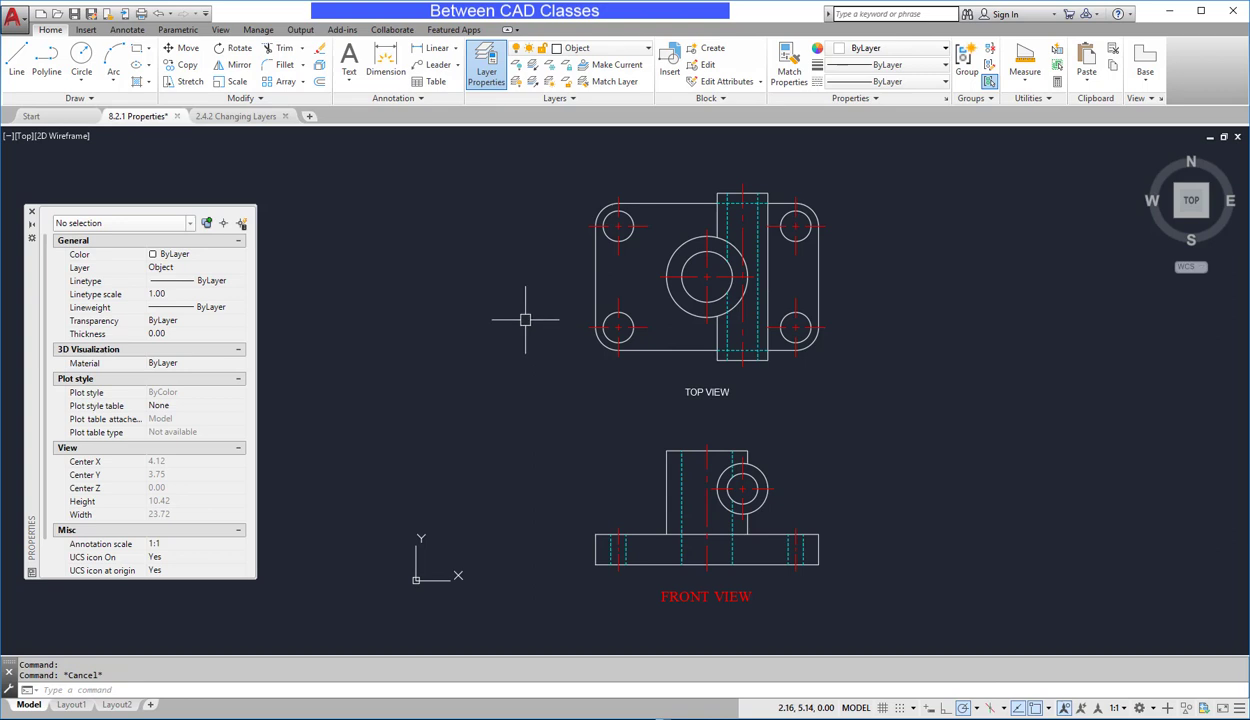
In the 2.4.2 Changing Layers drawing, select all MText objects using Quick Select with the Select All operator.
{"action": "left_click", "coordinate": [227, 118]}
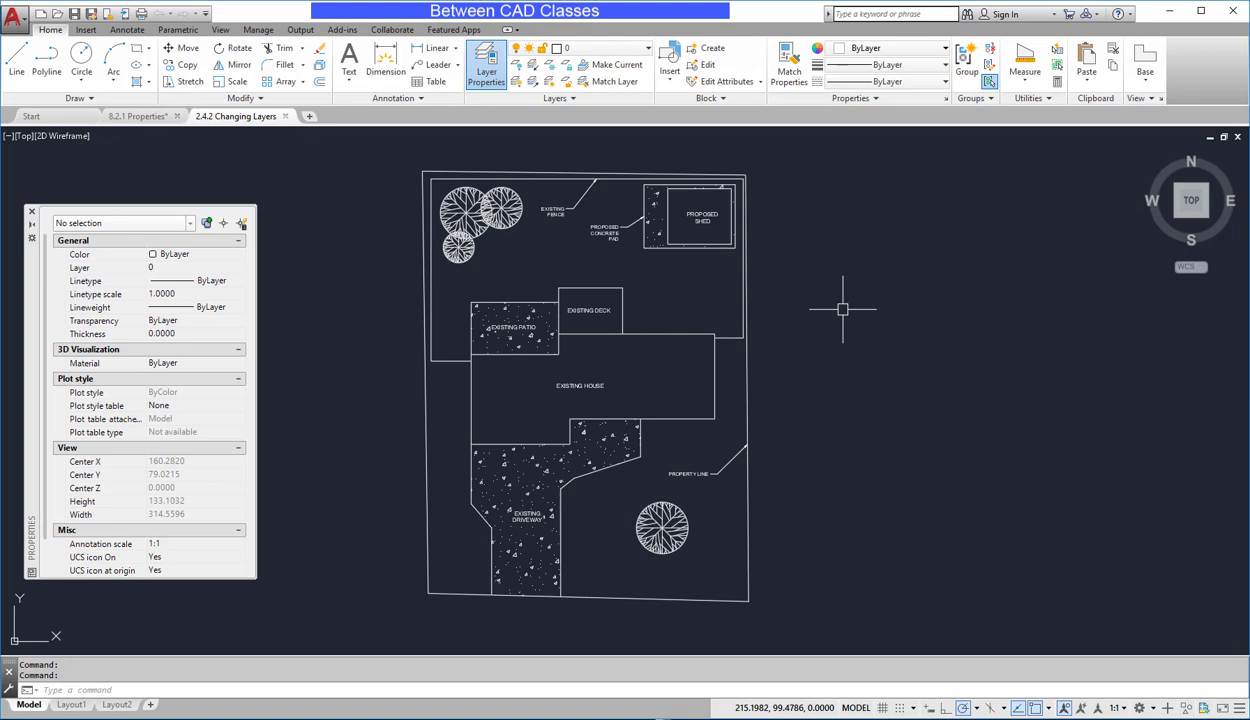
{"action": "left_click", "coordinate": [241, 222]}
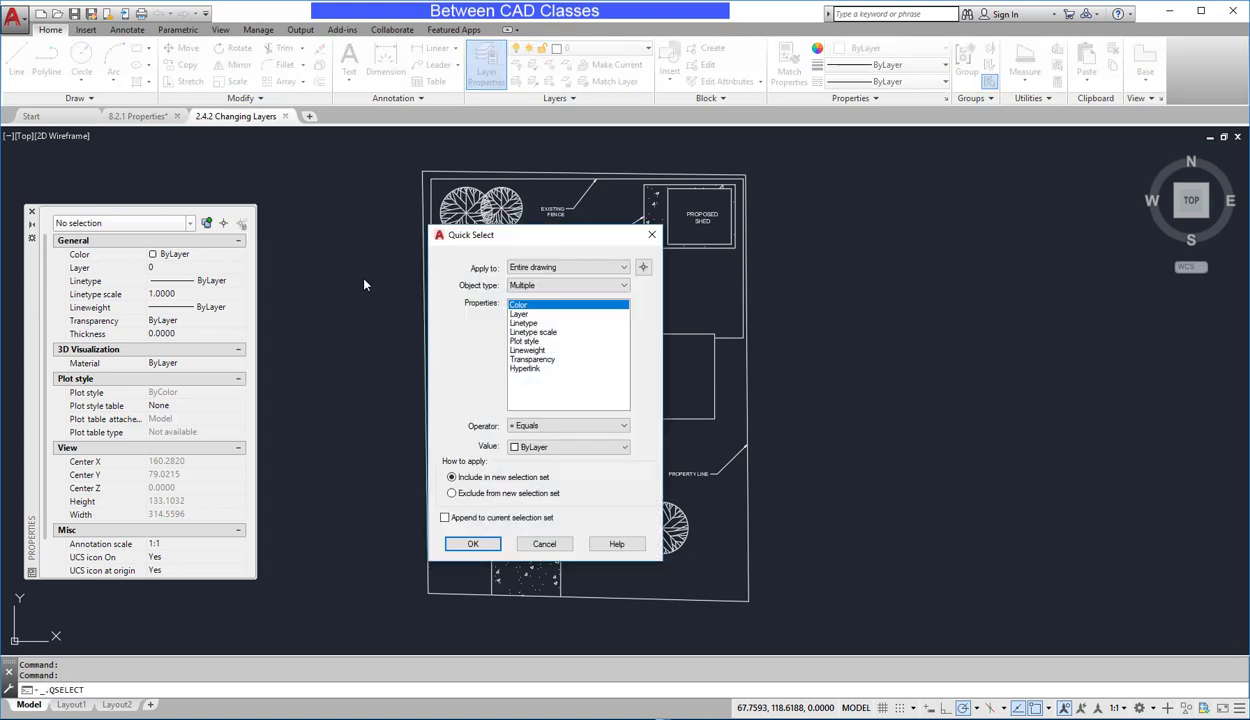
{"action": "left_click", "coordinate": [563, 286]}
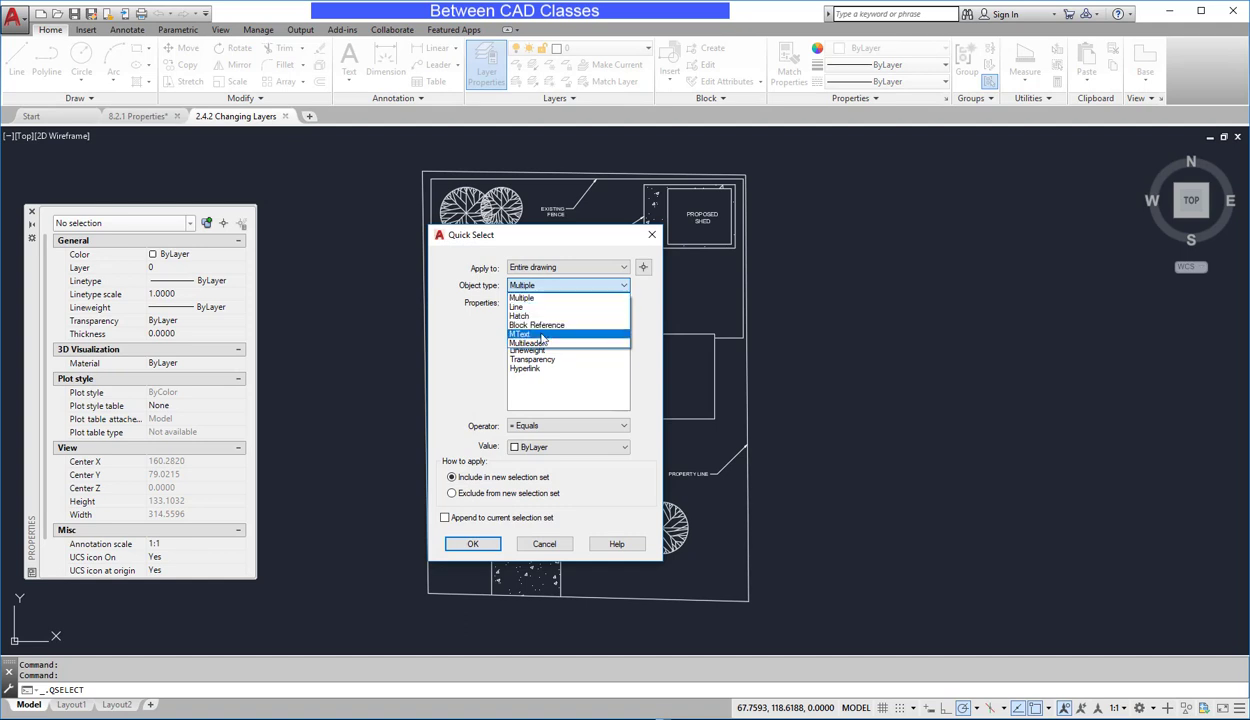
{"action": "left_click", "coordinate": [540, 334]}
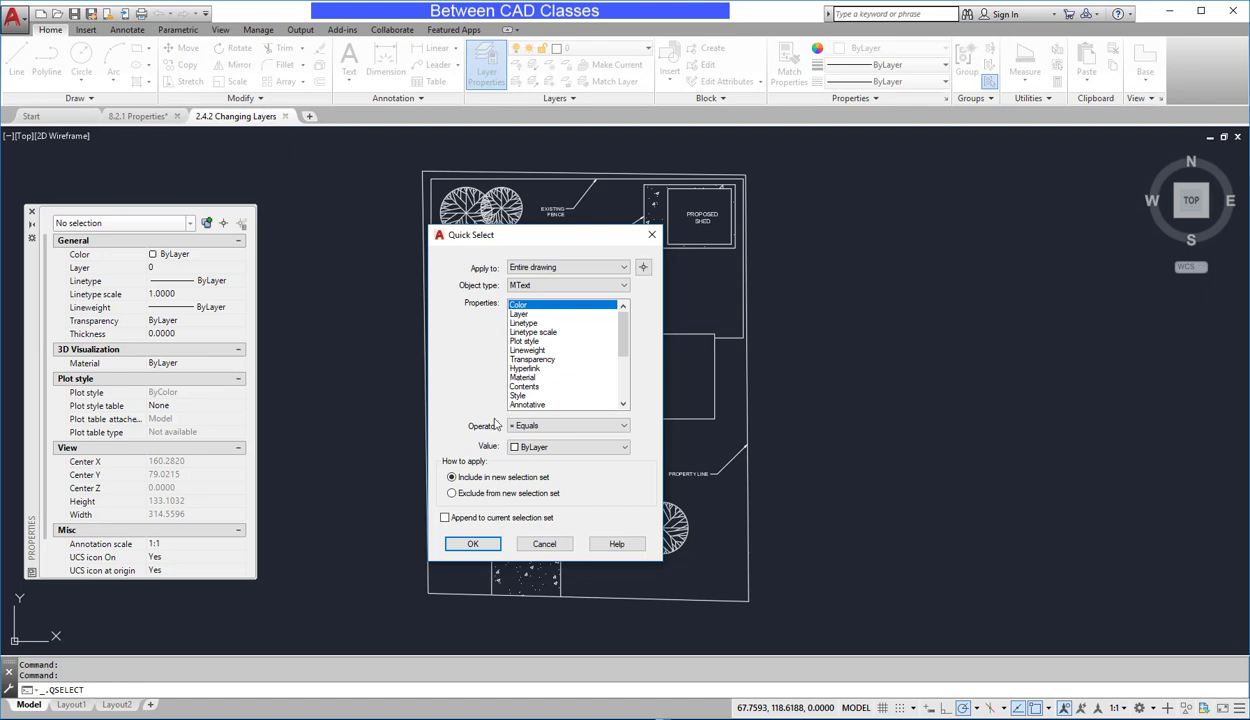
{"action": "left_click", "coordinate": [569, 427]}
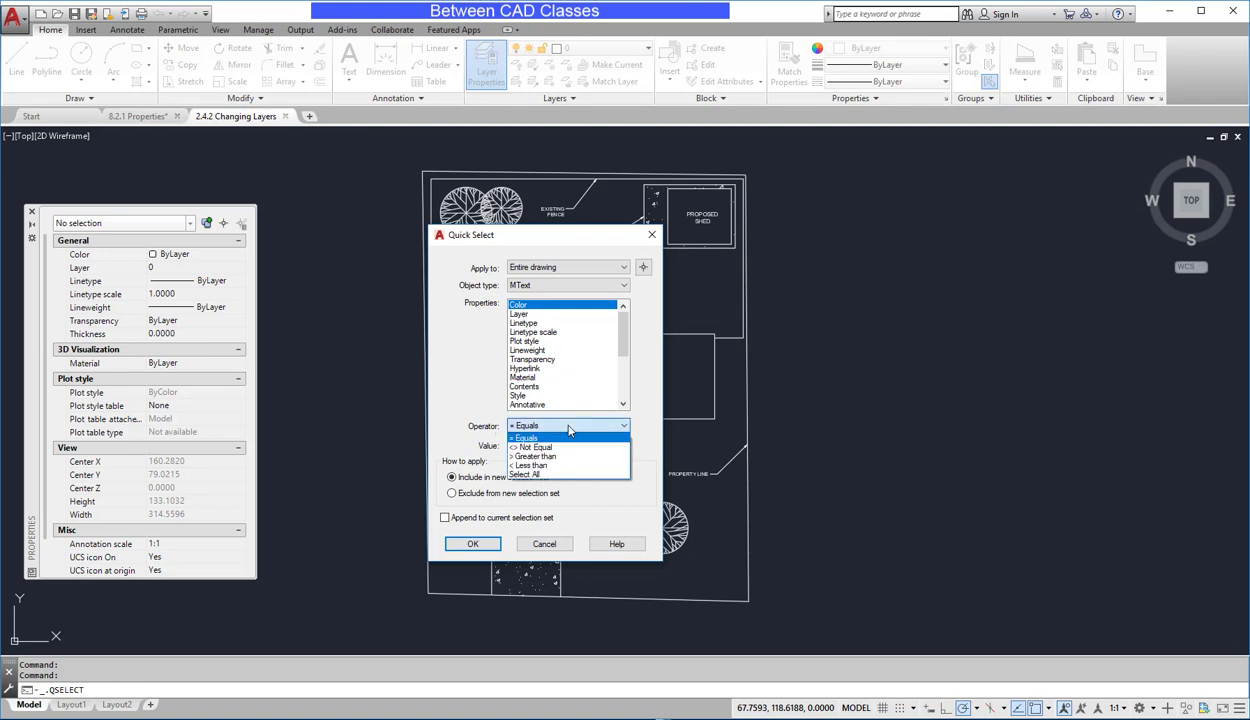
{"action": "left_click", "coordinate": [540, 475]}
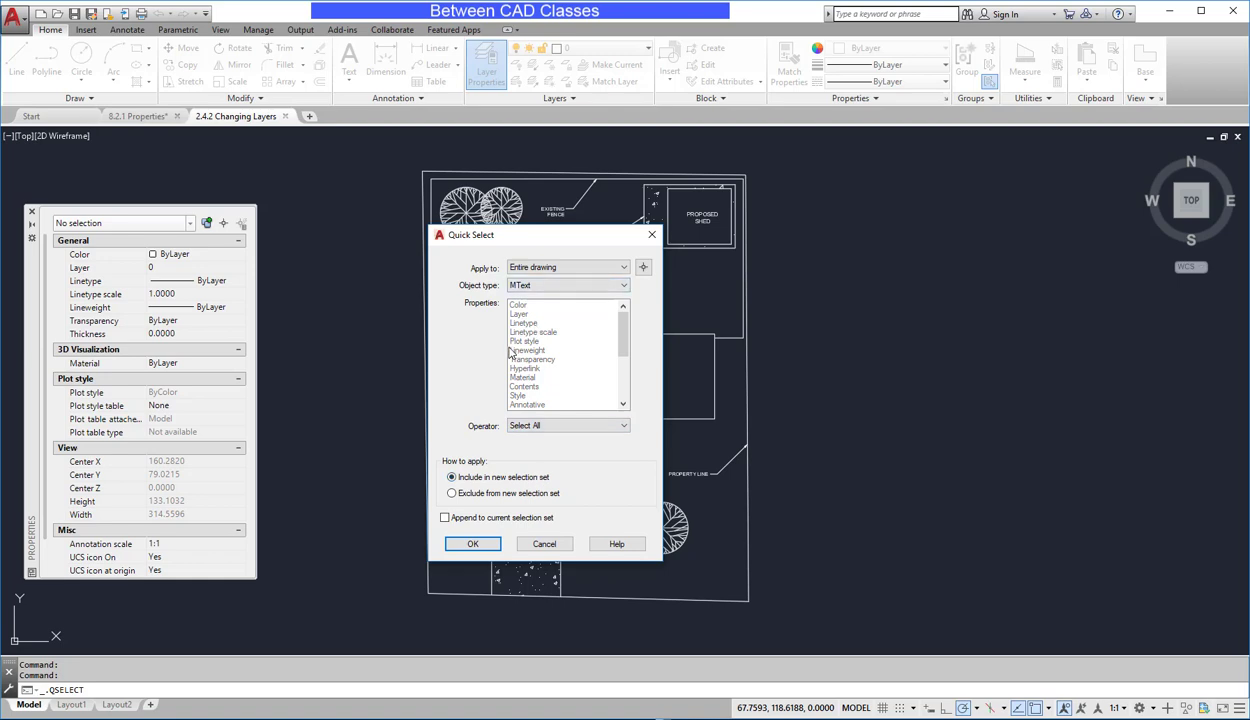
{"action": "left_click", "coordinate": [472, 543]}
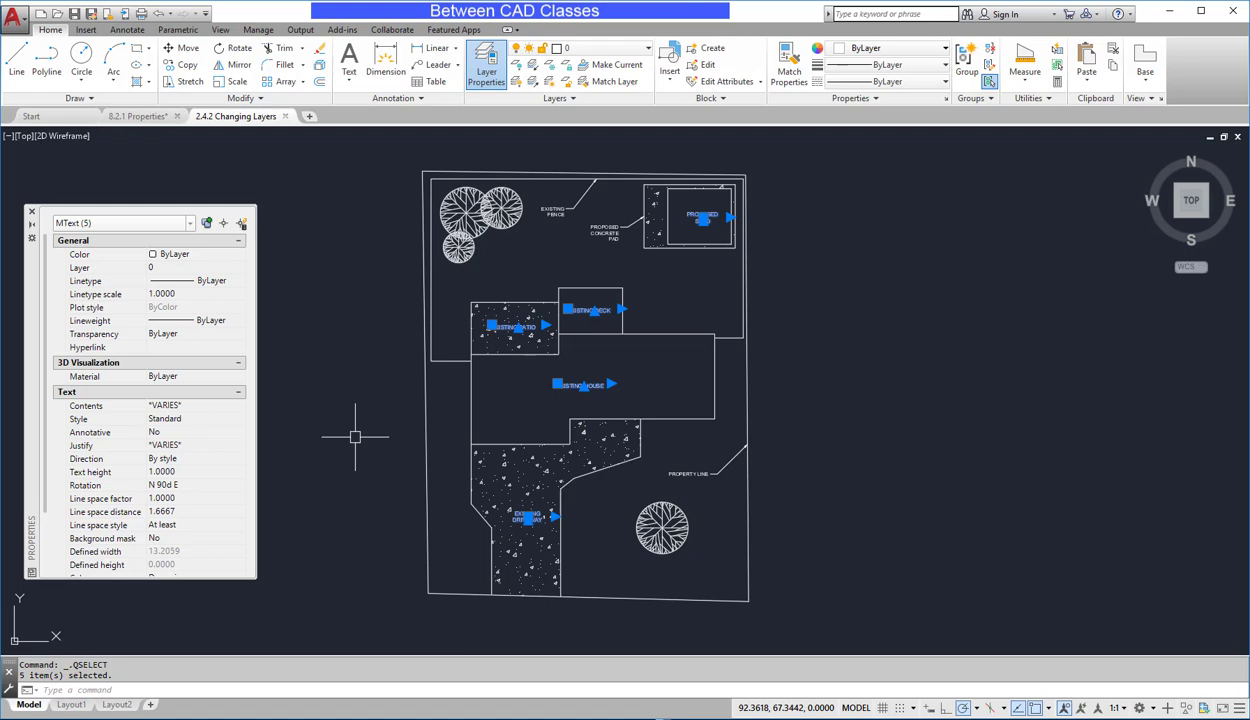
Append all Multileader objects in the entire drawing to the current selection set with Quick Select.
{"action": "left_click", "coordinate": [242, 223]}
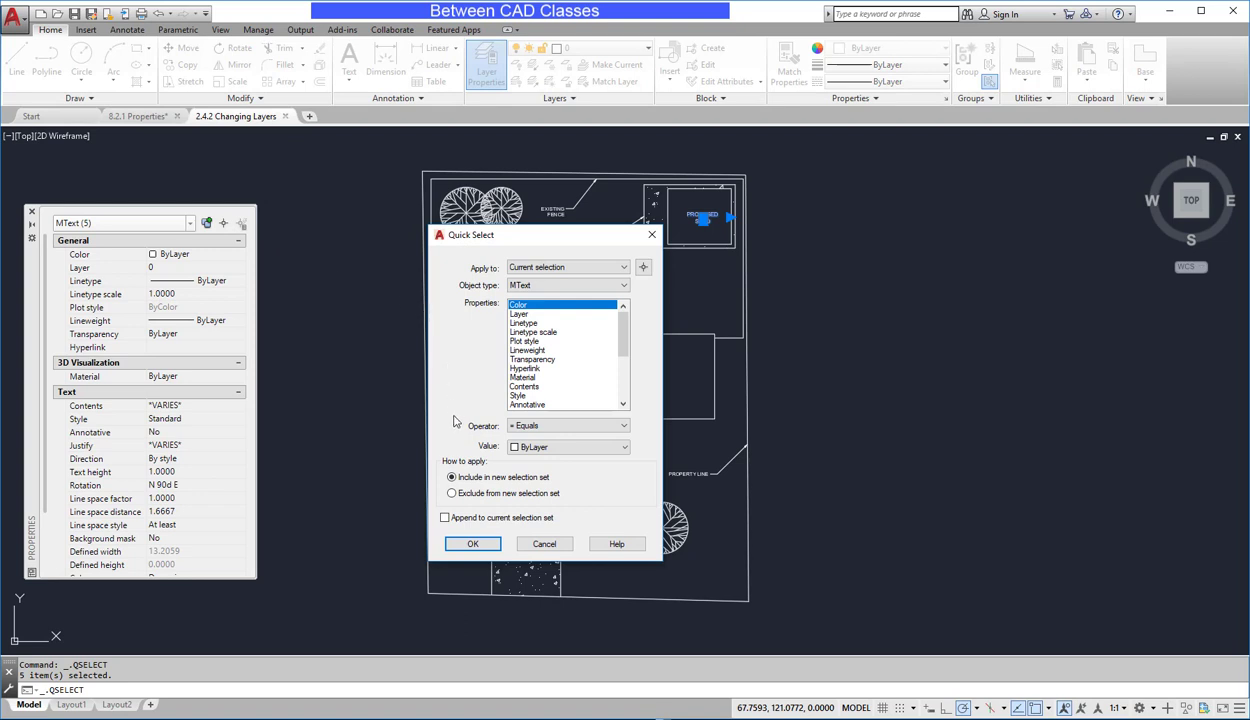
{"action": "left_click", "coordinate": [445, 518]}
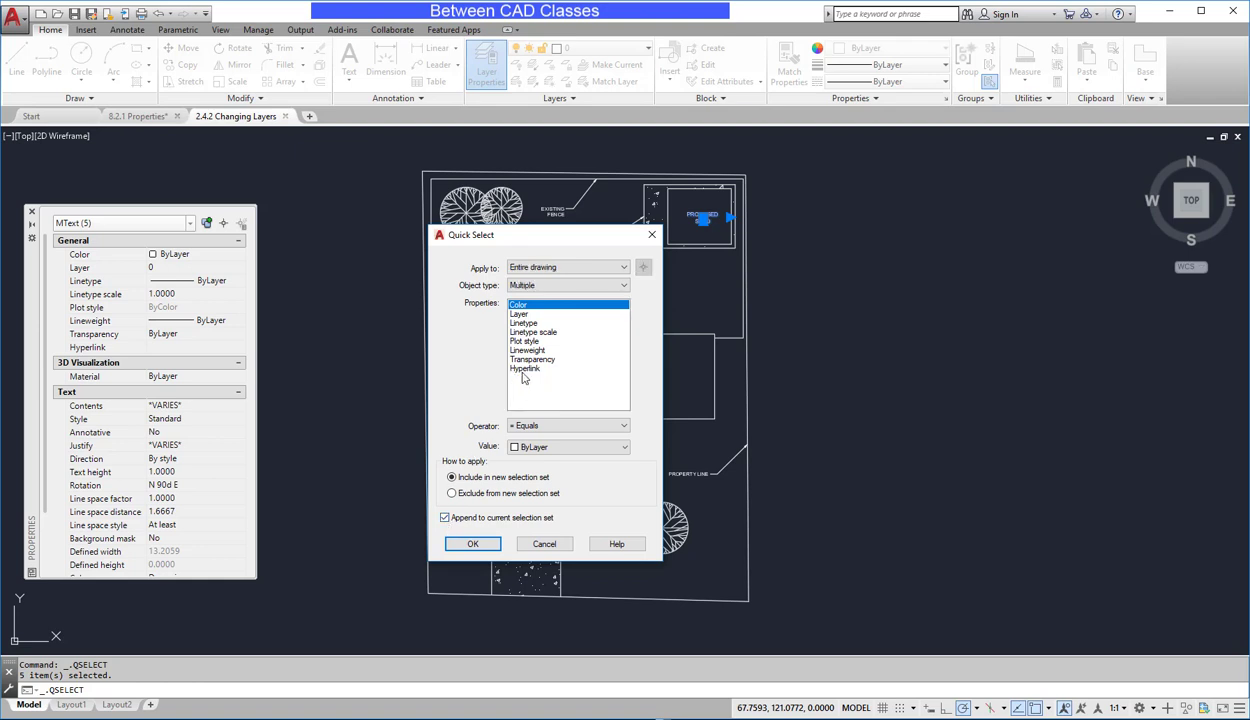
{"action": "left_click", "coordinate": [622, 286]}
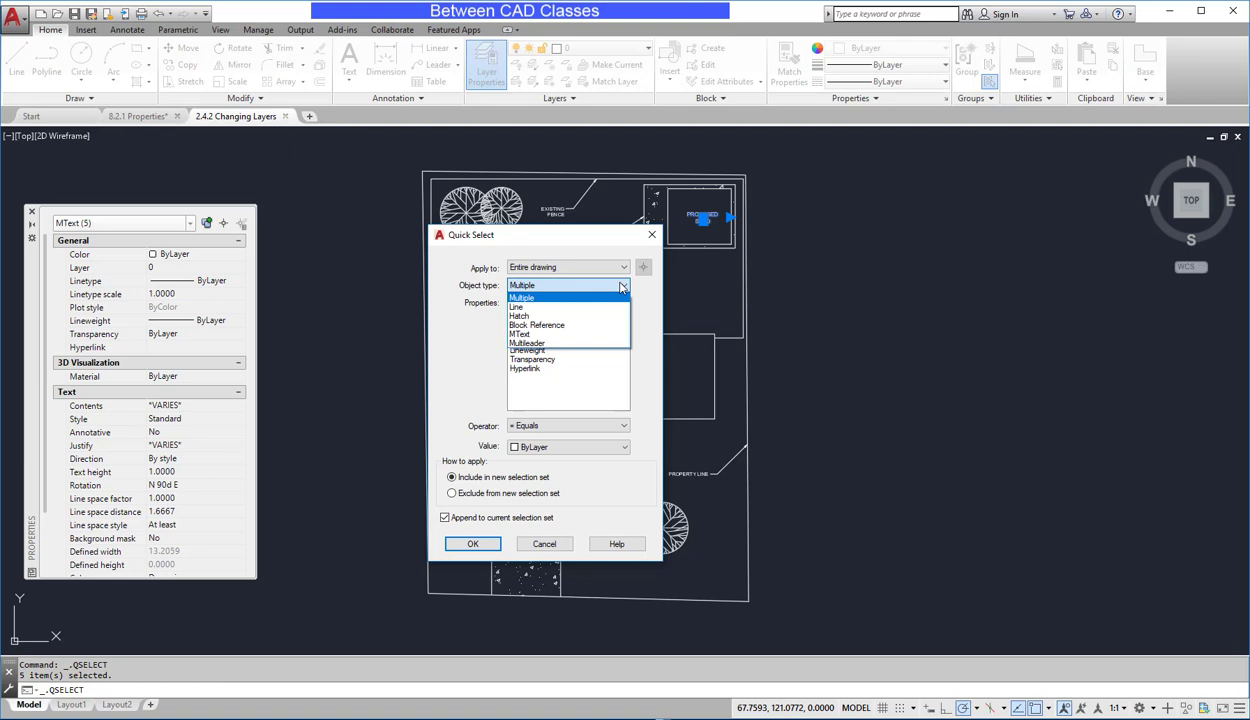
{"action": "left_click", "coordinate": [536, 344]}
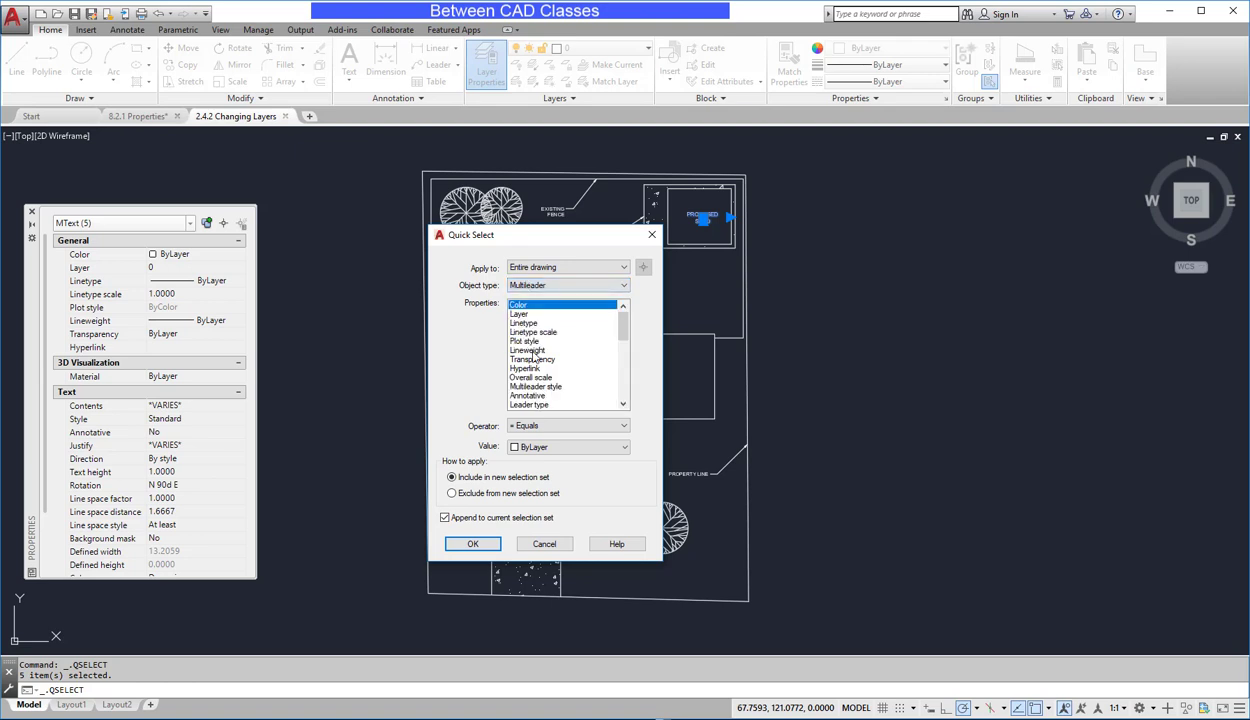
{"action": "left_click", "coordinate": [552, 428]}
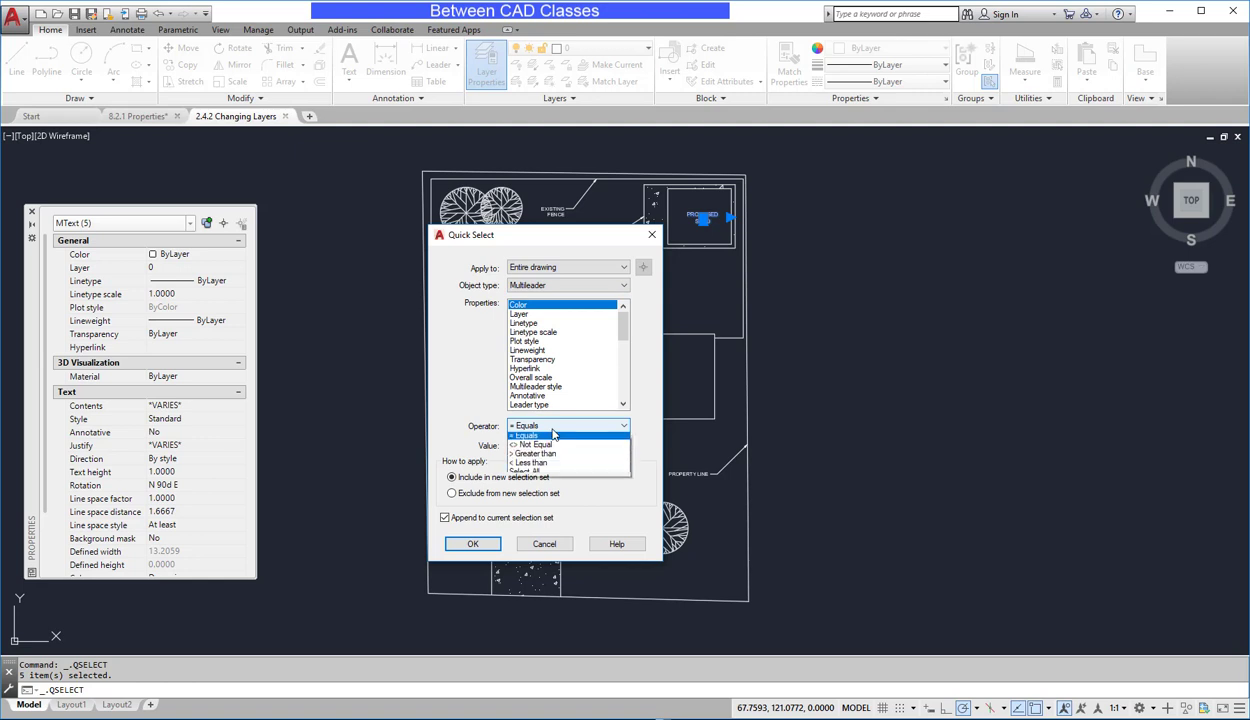
{"action": "left_click", "coordinate": [532, 476]}
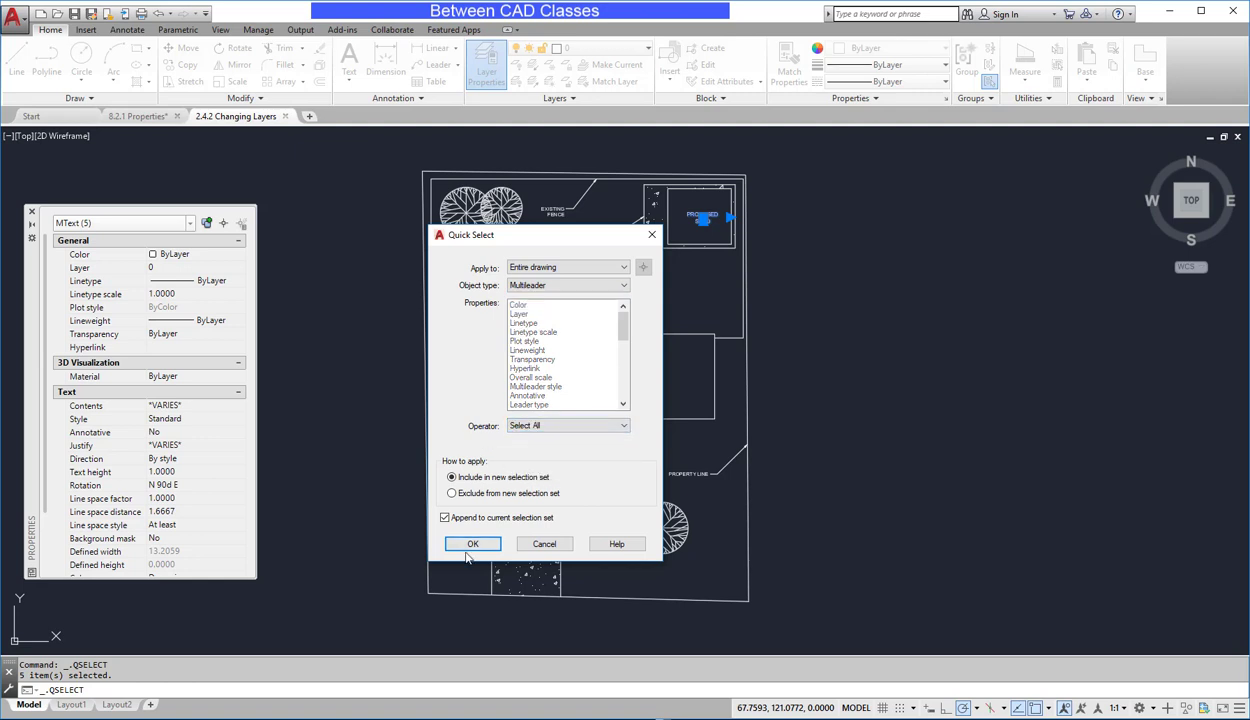
{"action": "left_click", "coordinate": [472, 543]}
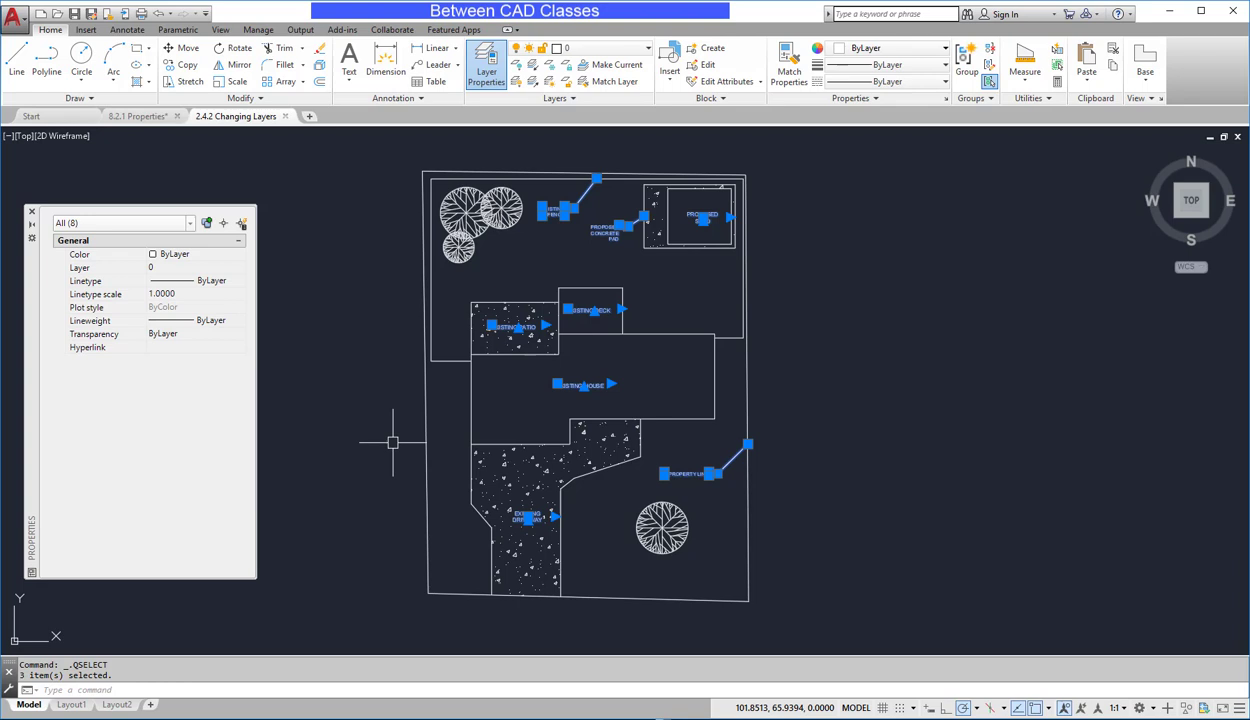
Move the selected text and multileaders to the TEXT layer and clear the selection.
{"action": "left_click", "coordinate": [620, 50]}
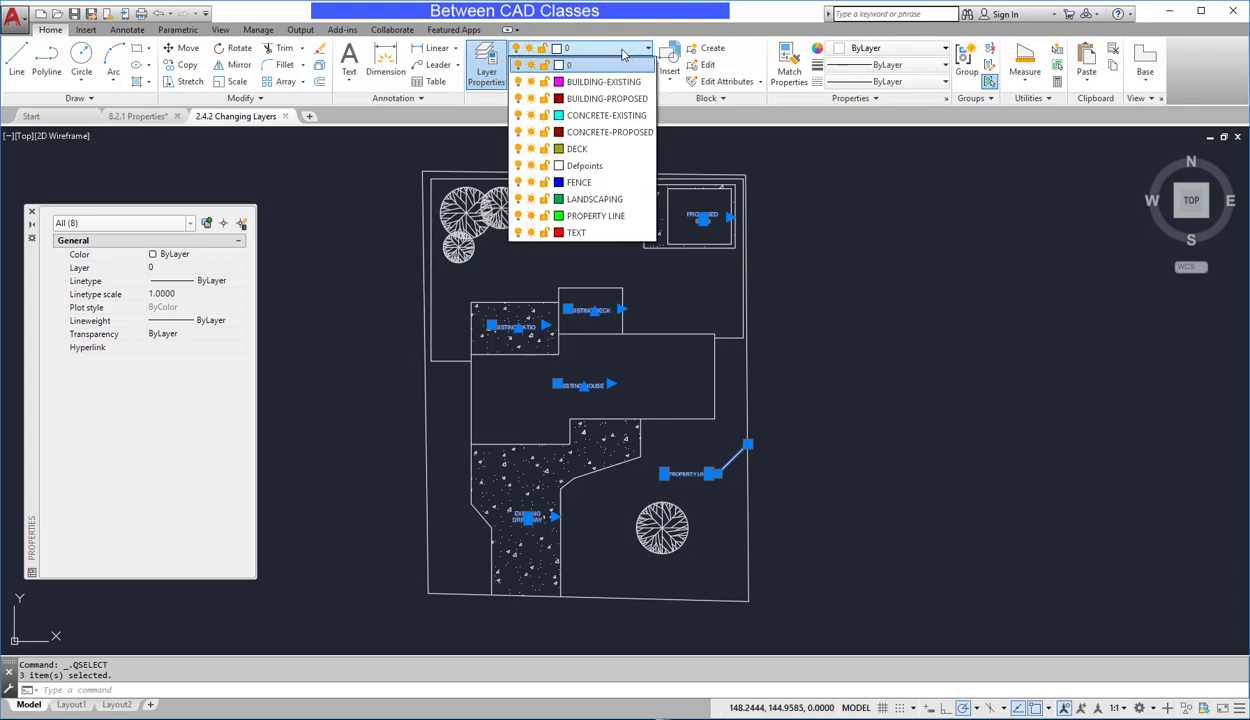
{"action": "left_click", "coordinate": [578, 232]}
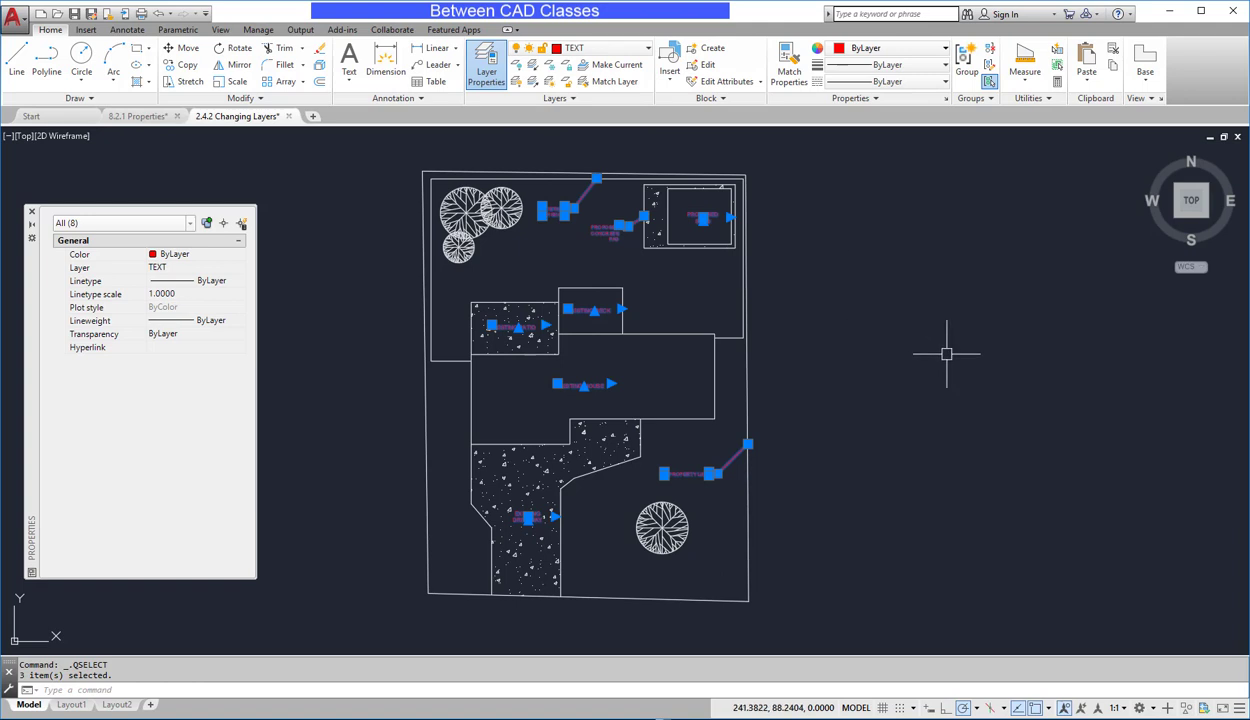
{"action": "key", "text": "Escape"}
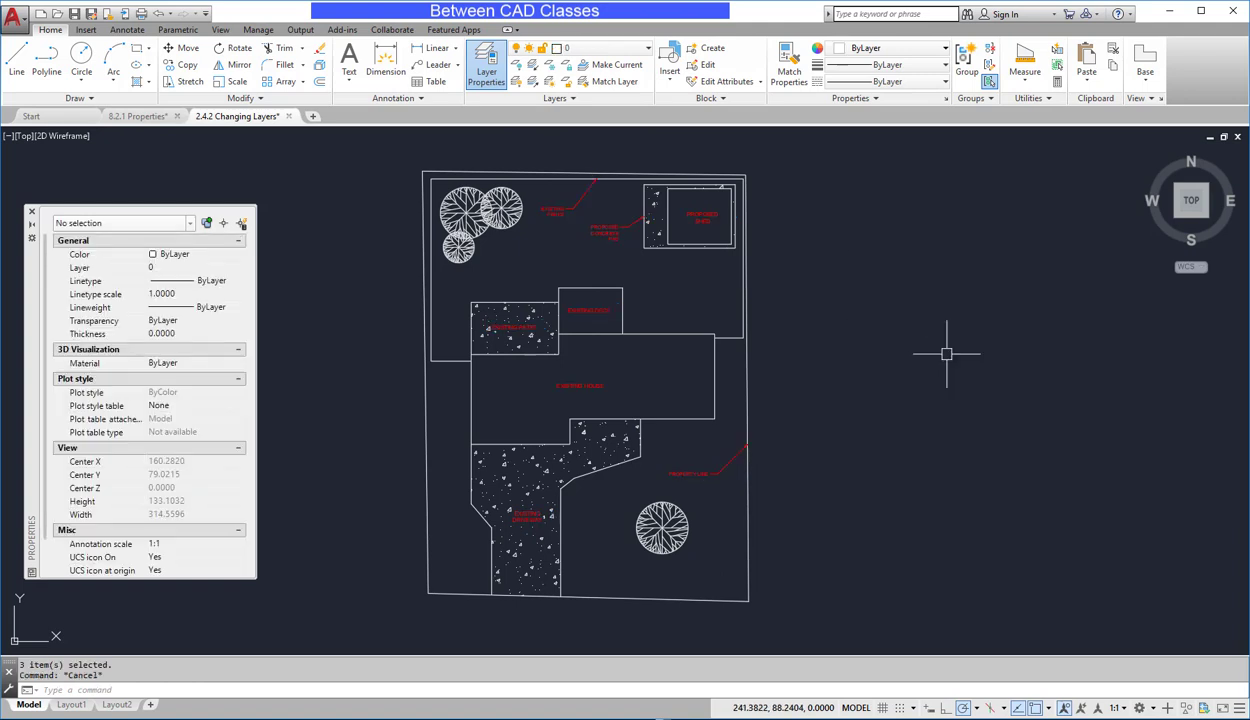